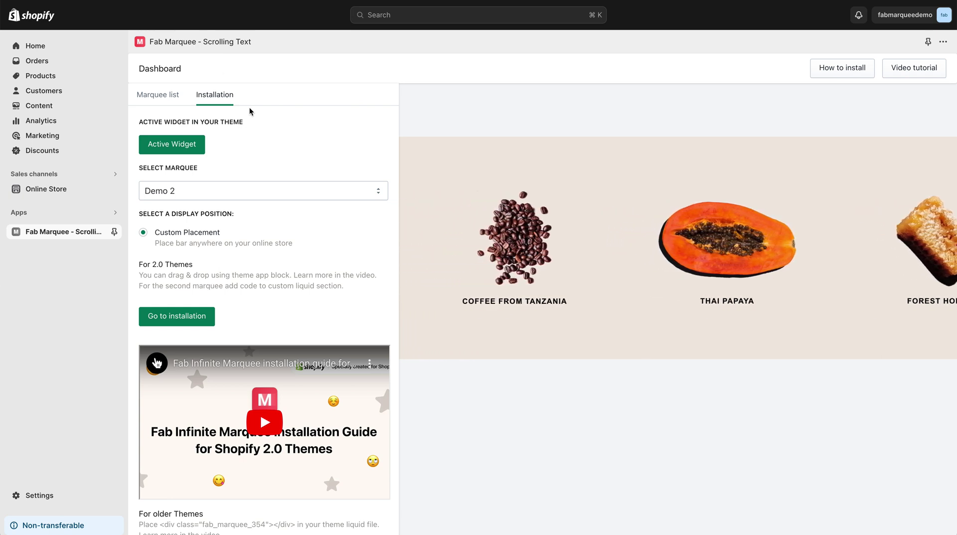
Open the marquee app's installation settings and launch the activation of its widget in the theme
left_click(219, 95)
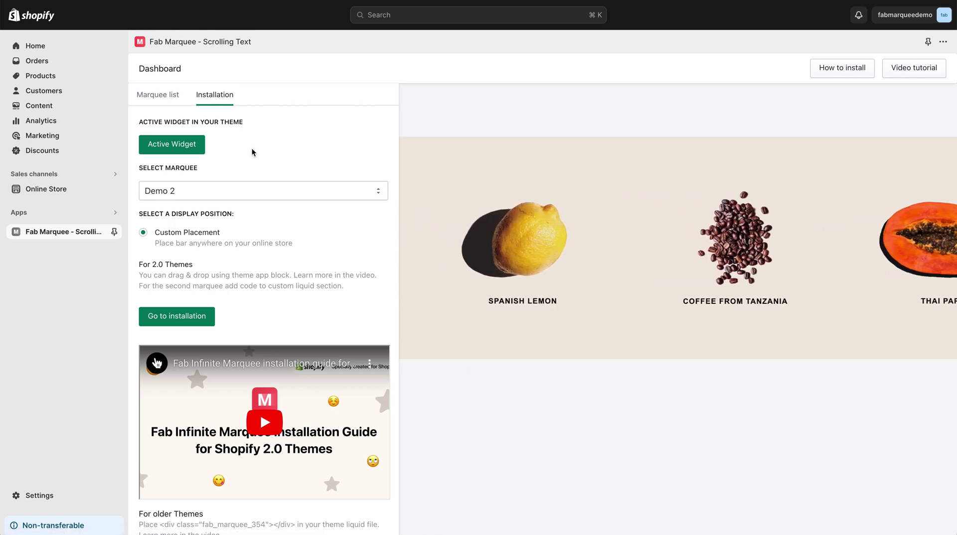
left_click(181, 153)
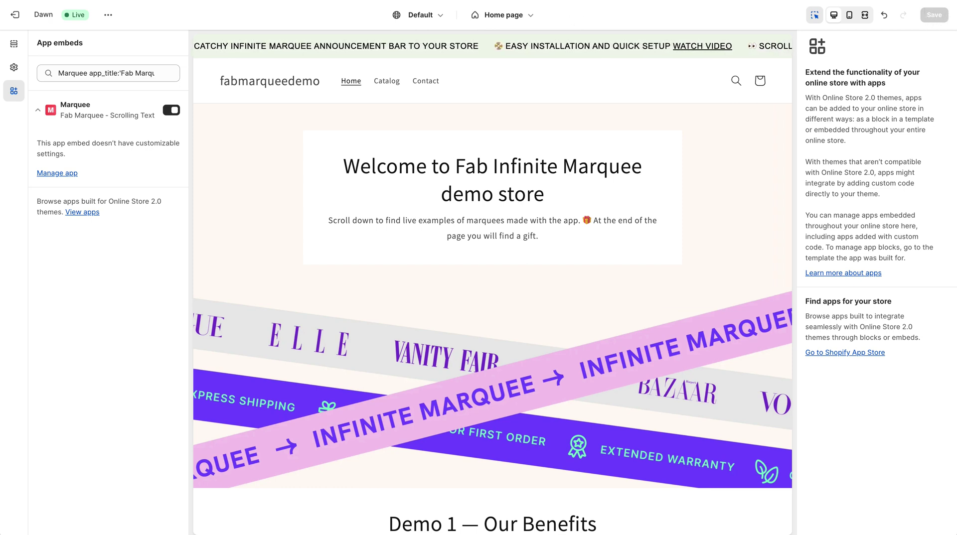
left_click(648, 1)
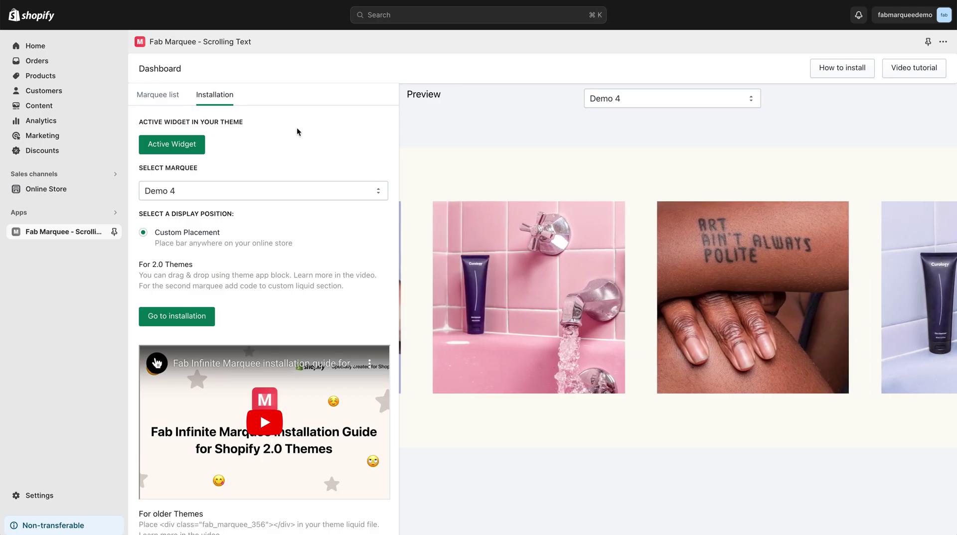
Open the Dawn theme for customization from the online store, check its app embeds, and exit the editor
right_click(39, 192)
key("Escape")
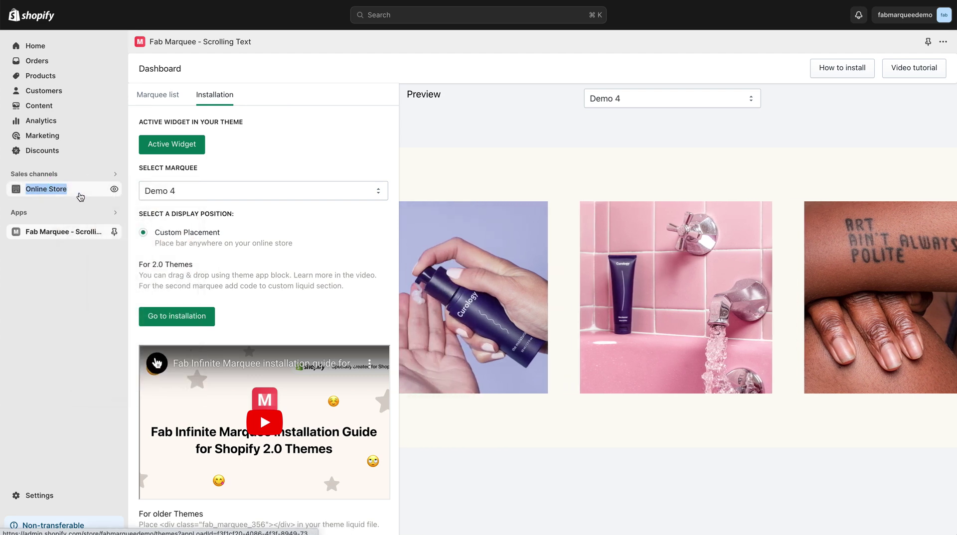
left_click(40, 190)
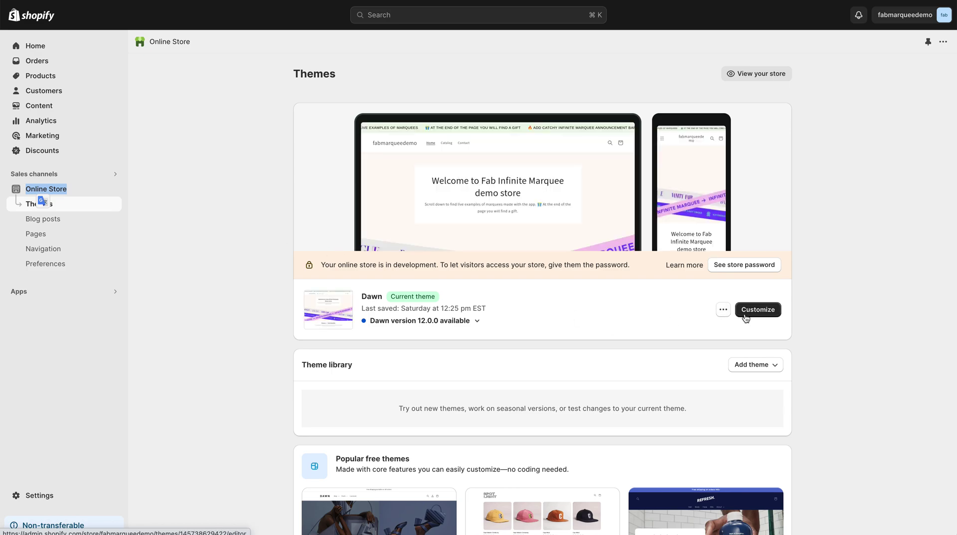
left_click(761, 310)
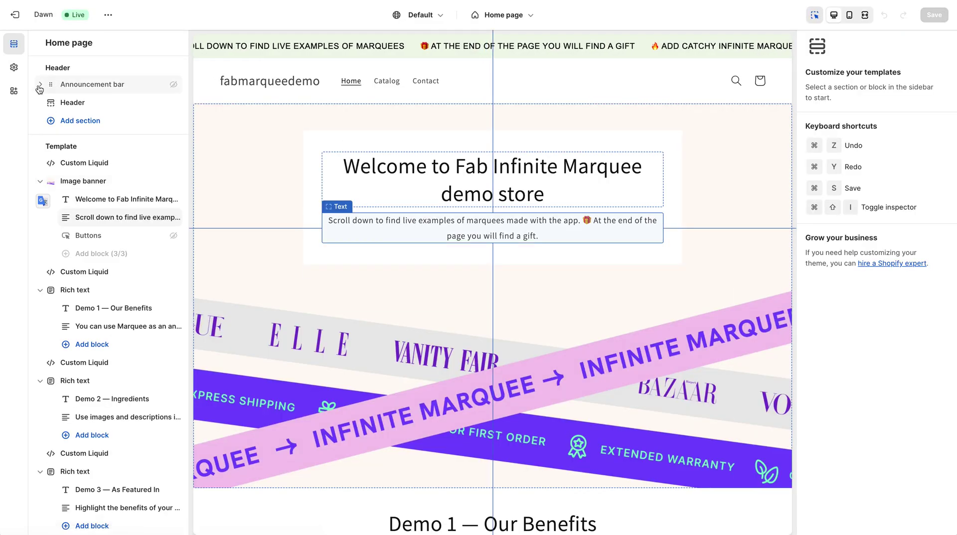
left_click(14, 92)
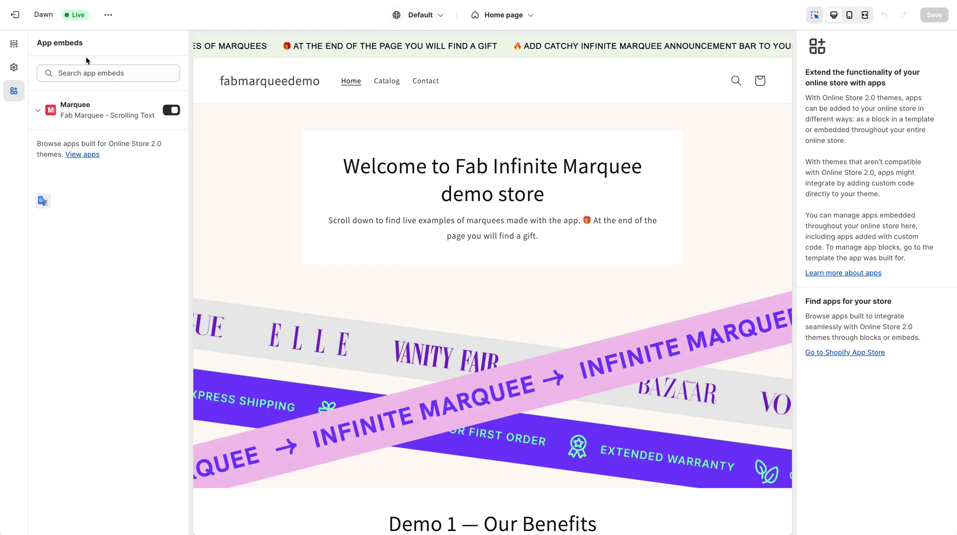
left_click(15, 15)
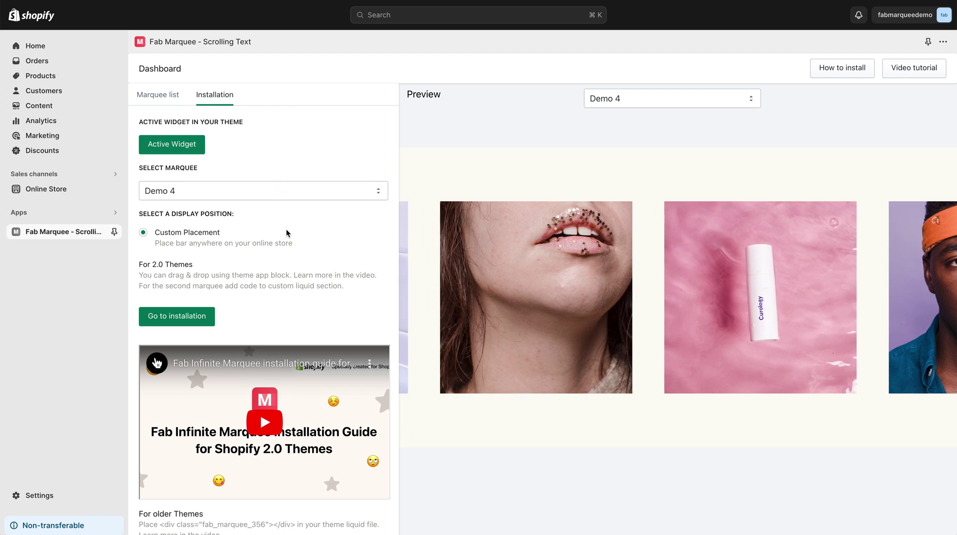
Review the display position options and the installation instructions for 2.0 and older themes for the Demo 4 marquee
scroll(286, 230, "down", 1)
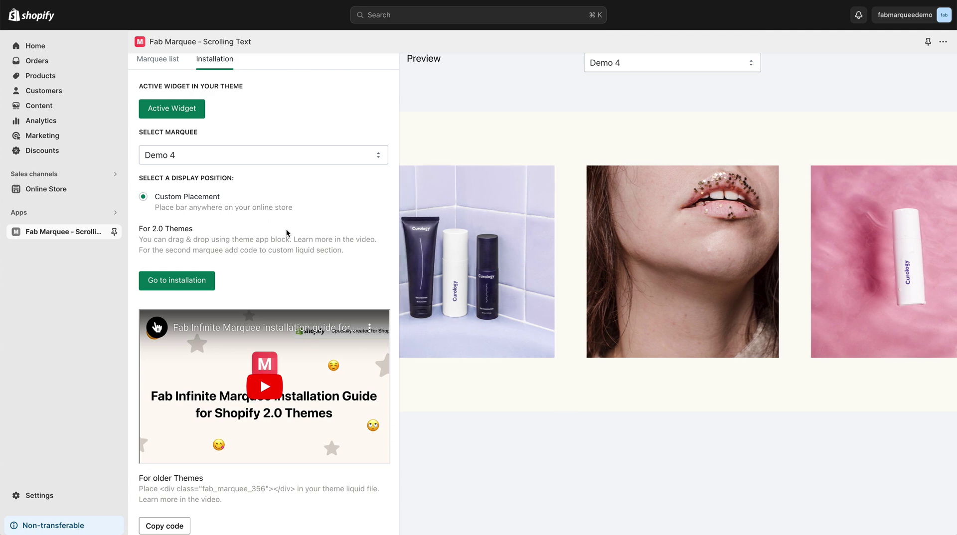
scroll(286, 230, "down", 1)
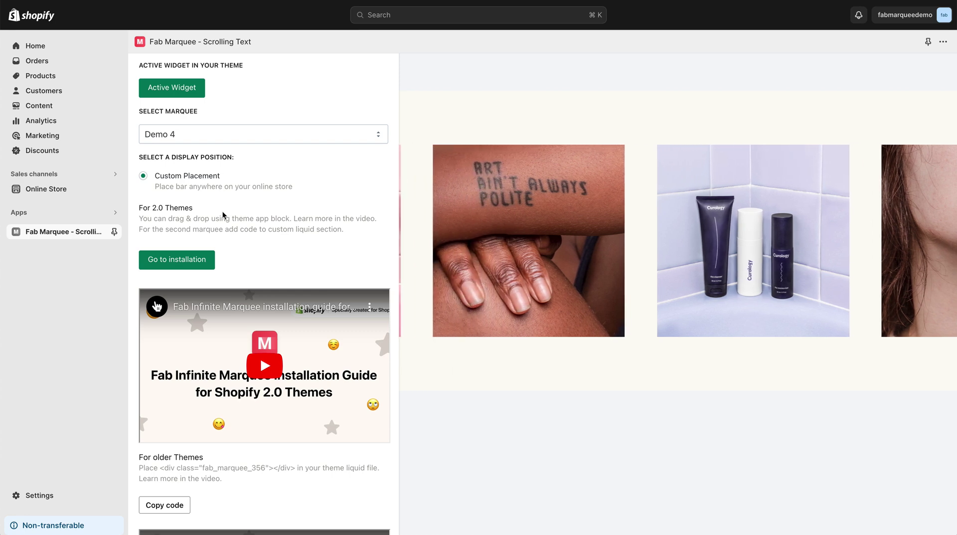
scroll(297, 270, "down", 5)
scroll(292, 346, "down", 1)
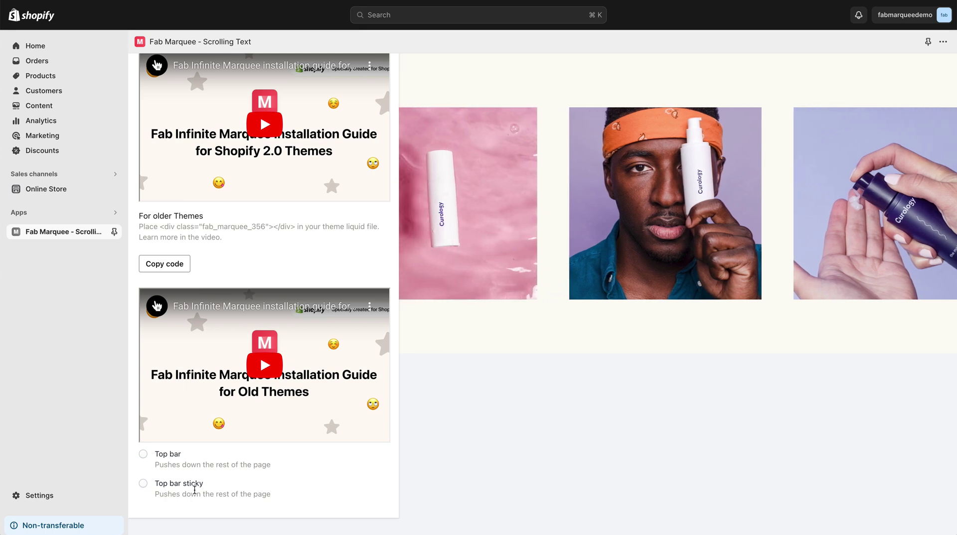
scroll(194, 490, "up", 10)
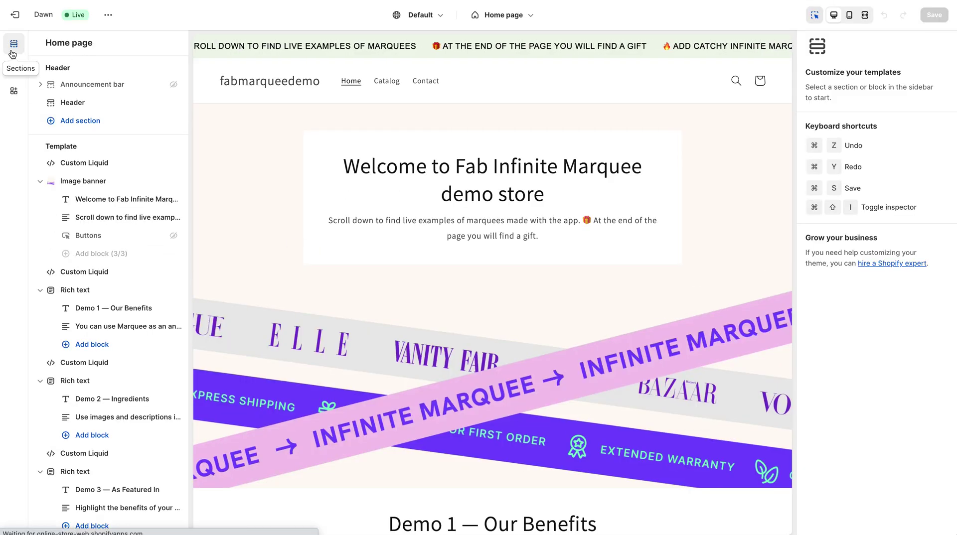
Add a Fab Custom Marquee app section at the end of the home page template
scroll(101, 274, "down", 10)
mouse_move(101, 276)
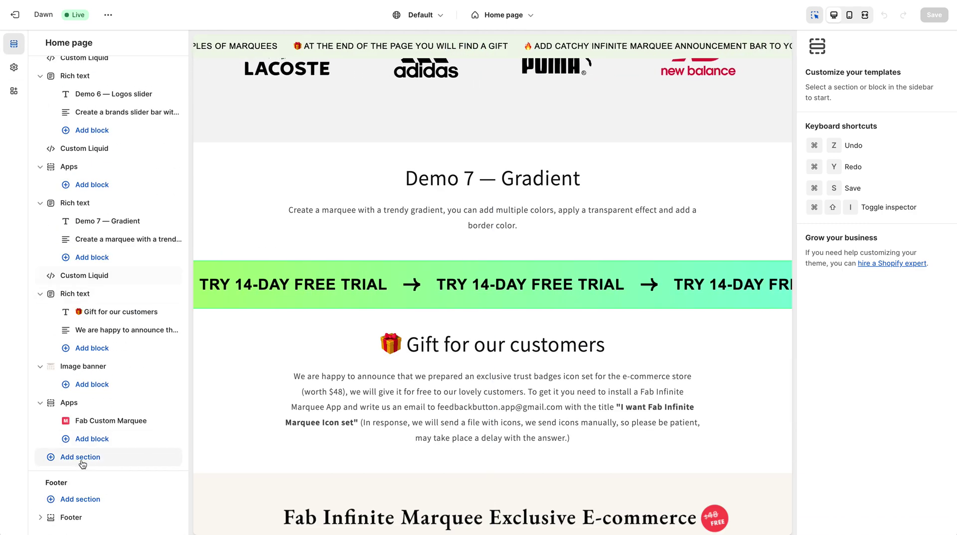
left_click(107, 463)
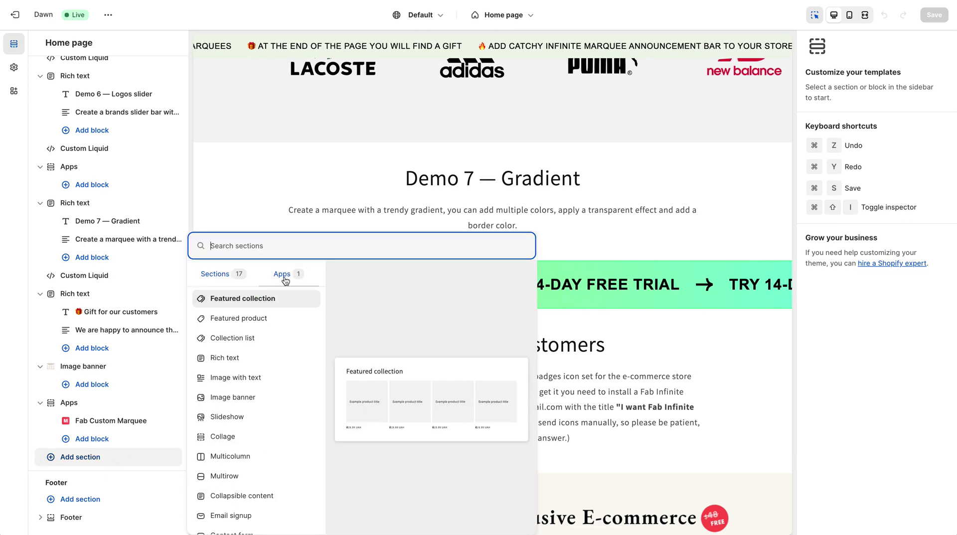
left_click(287, 284)
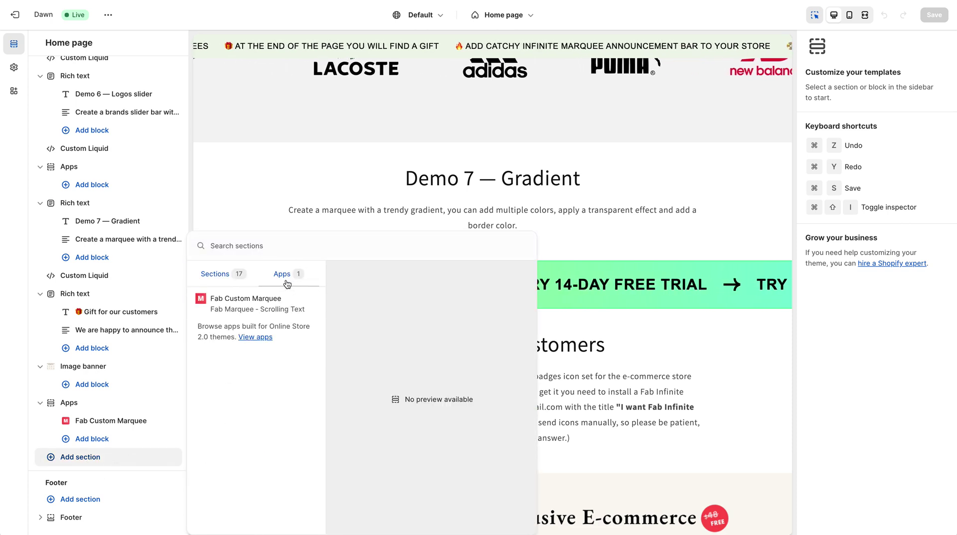
left_click(259, 303)
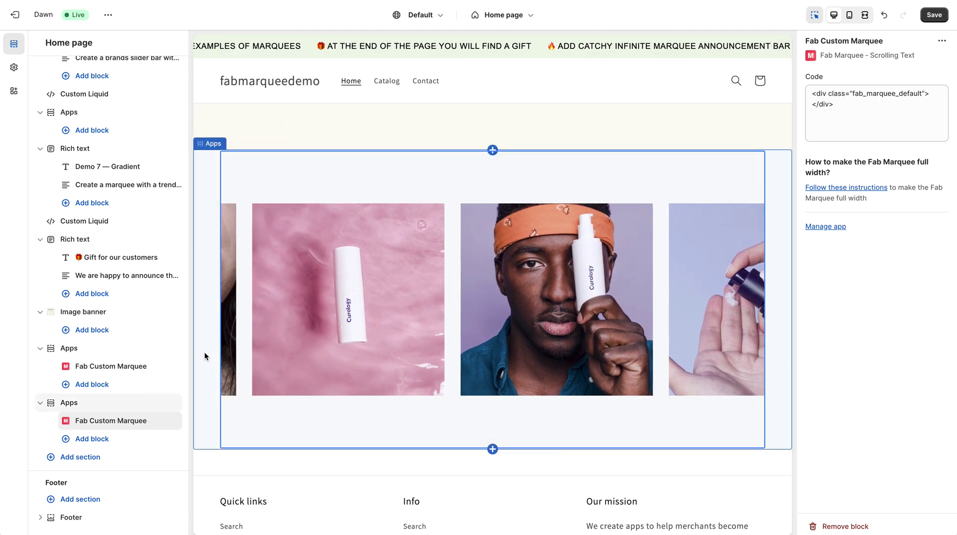
Turn off theme-matching margins for the new marquee section and move it directly above the Demo 7 — Gradient rich text
left_click(204, 351)
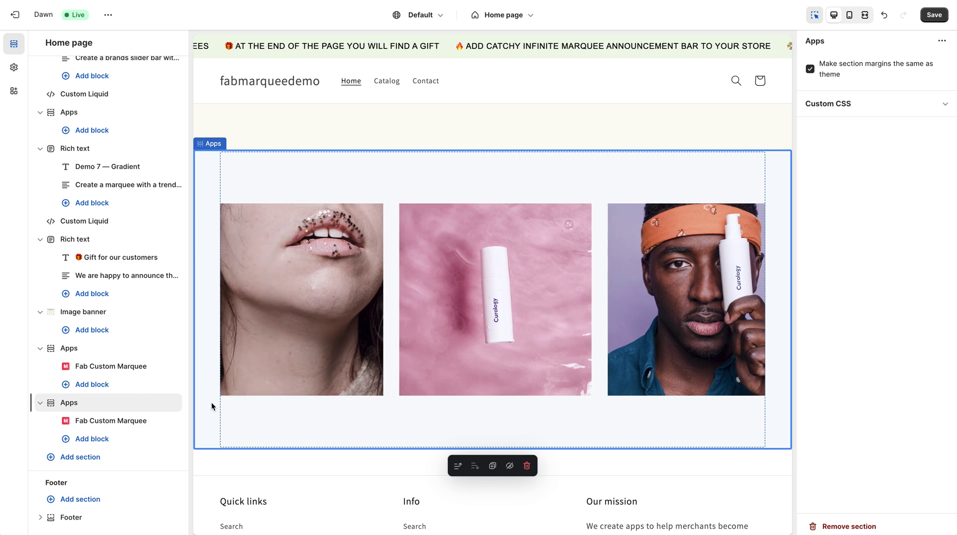
left_click(810, 68)
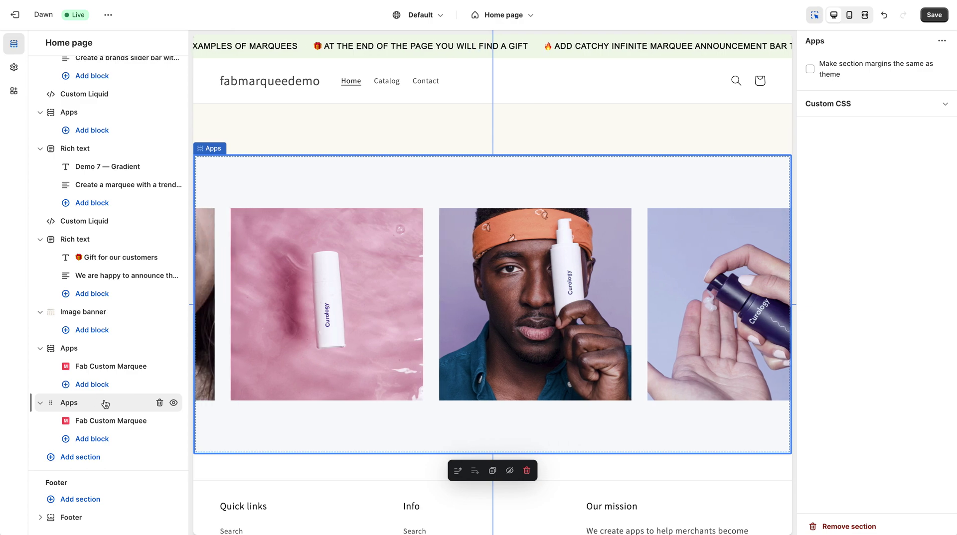
left_click_drag(51, 408, 40, 180)
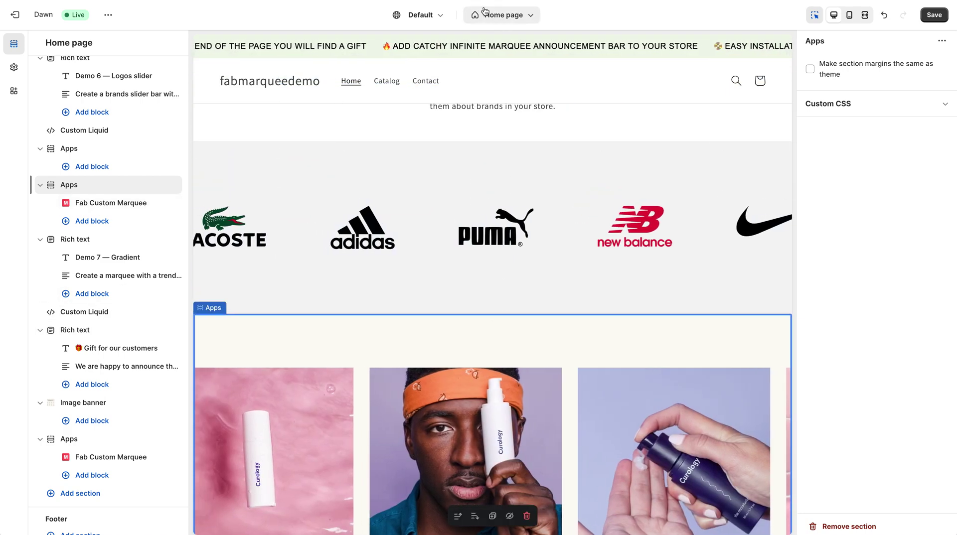
Look through the store pages and templates that can be customized
left_click(501, 15)
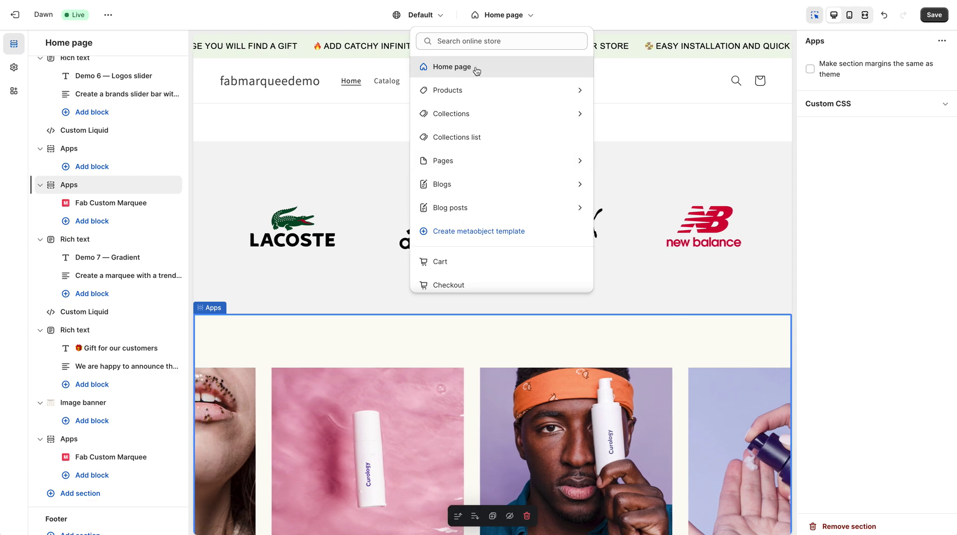
left_click(517, 20)
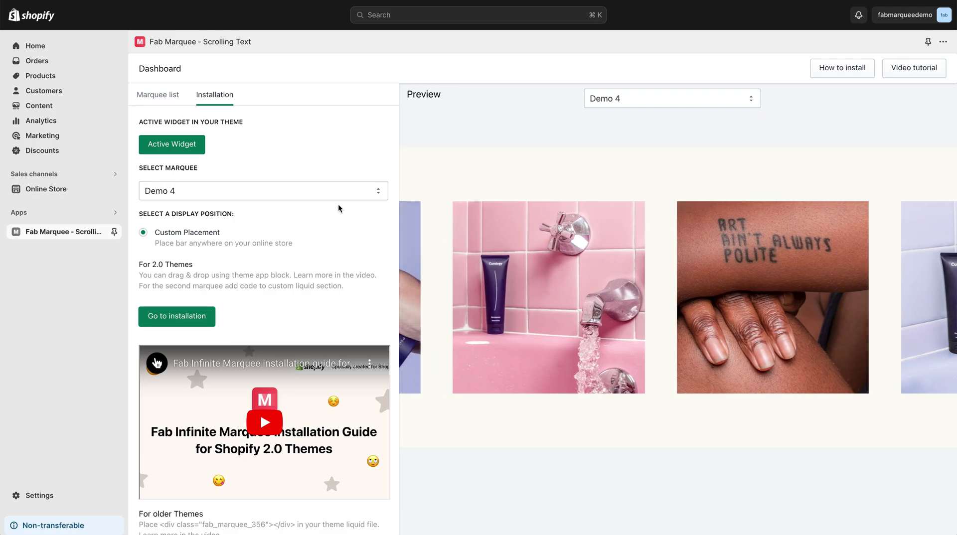
Select the Demo 2 marquee in the app's installation settings and copy its embed code for older themes
left_click(289, 191)
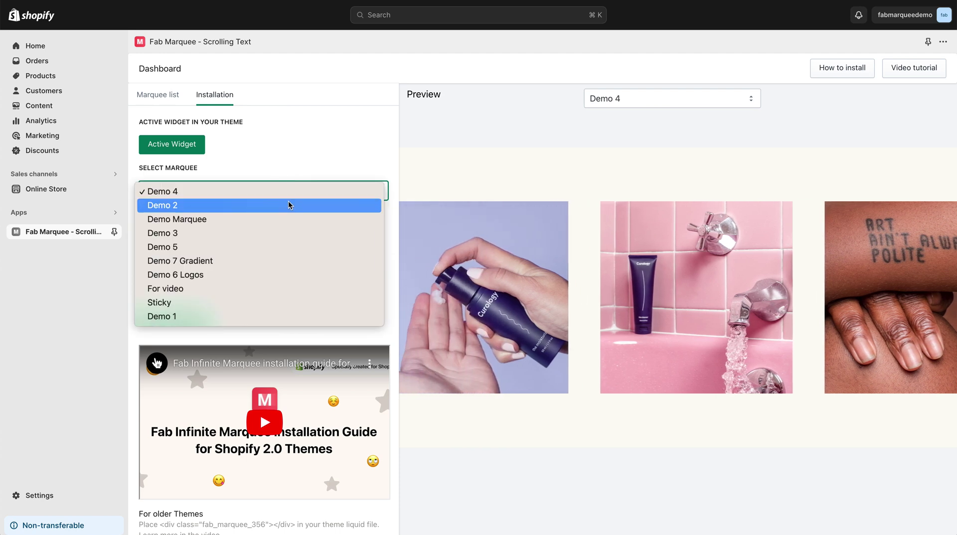
left_click(236, 210)
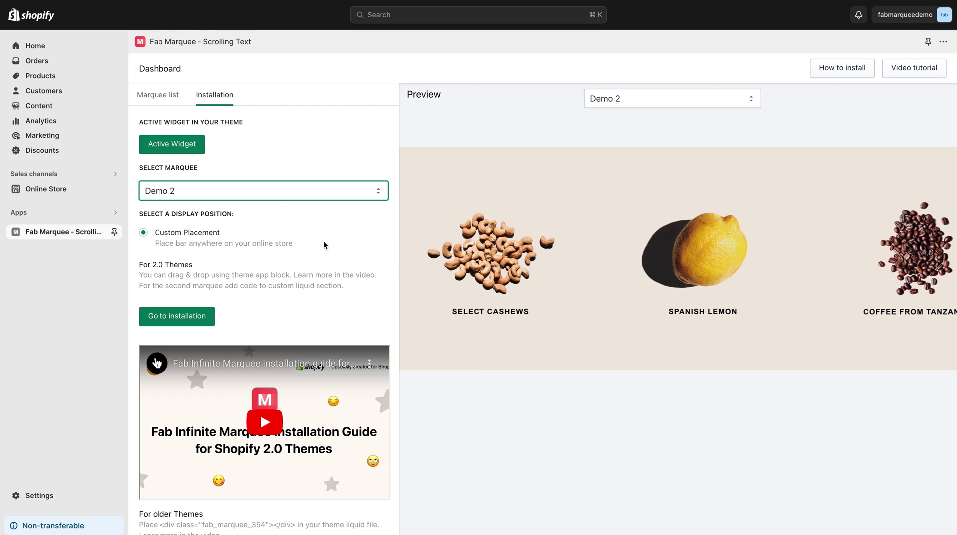
scroll(327, 256, "down", 1)
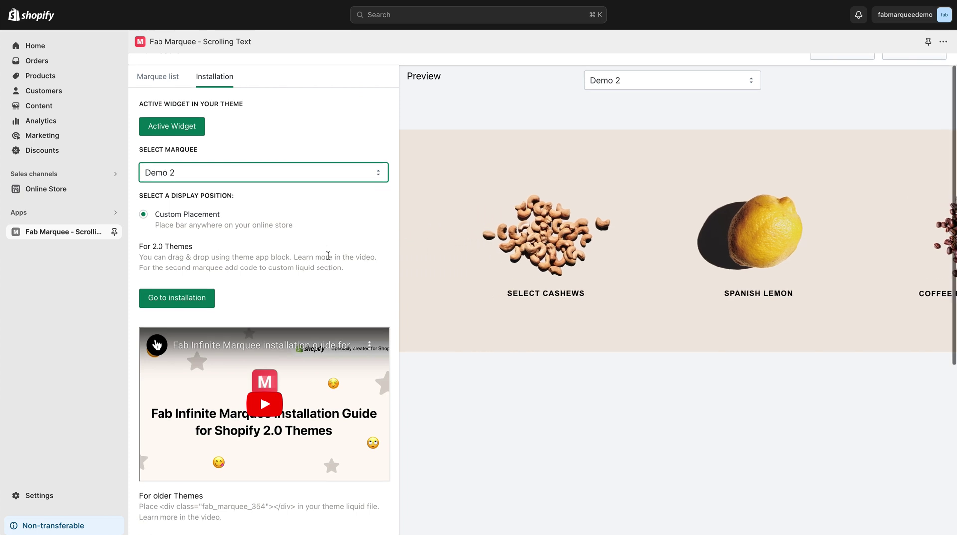
left_click(271, 178)
left_click(265, 178)
scroll(252, 270, "down", 3)
left_click(175, 390)
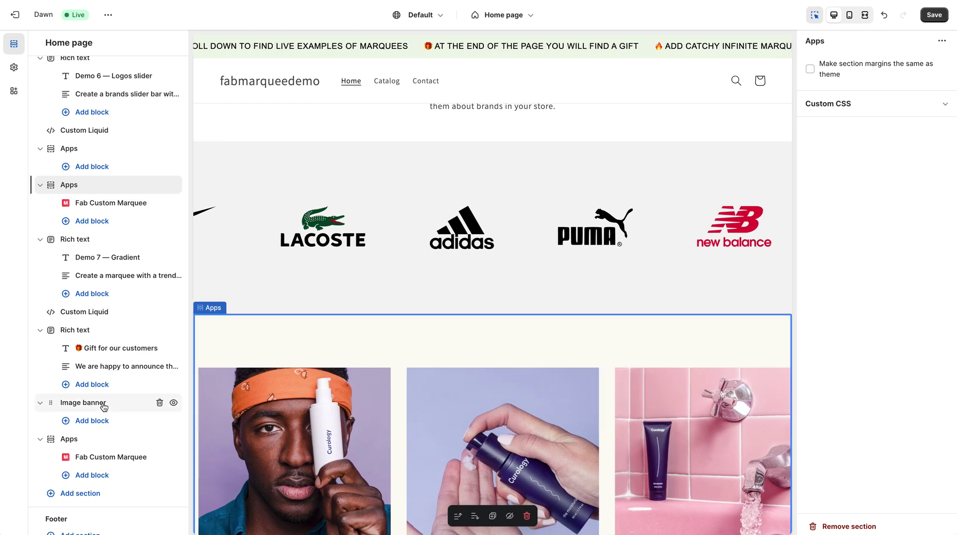
Add another Fab Custom Marquee app section at the end of the home page template
scroll(103, 404, "down", 1)
mouse_move(104, 408)
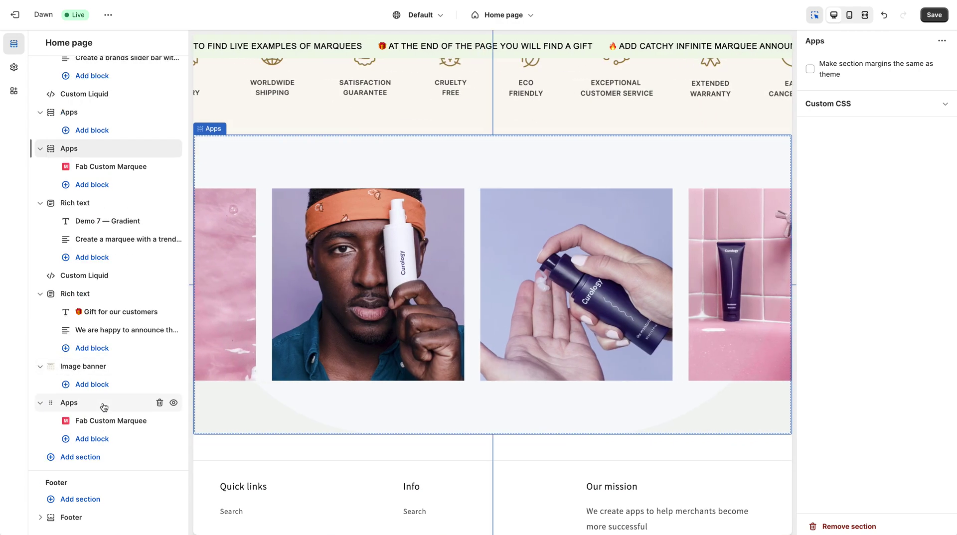
left_click(63, 456)
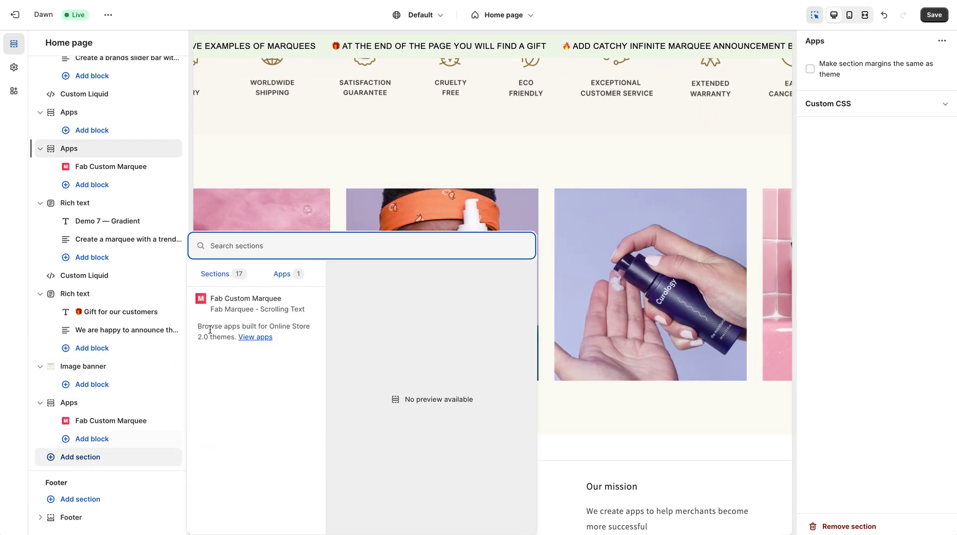
left_click(231, 304)
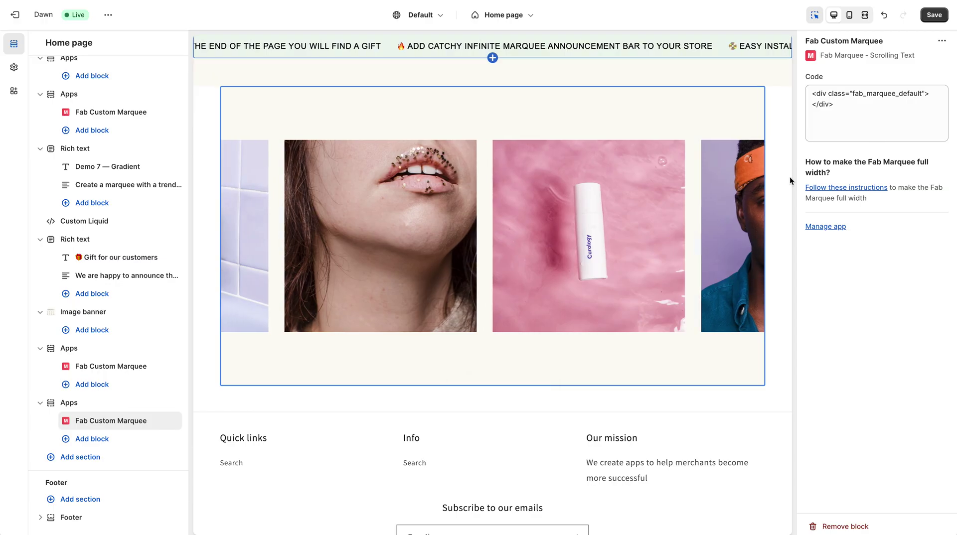
Replace the last marquee block's code with <div class="fab_marquee_354"></div> and turn off theme-matching margins for its section
left_click_drag(834, 104, 779, 82)
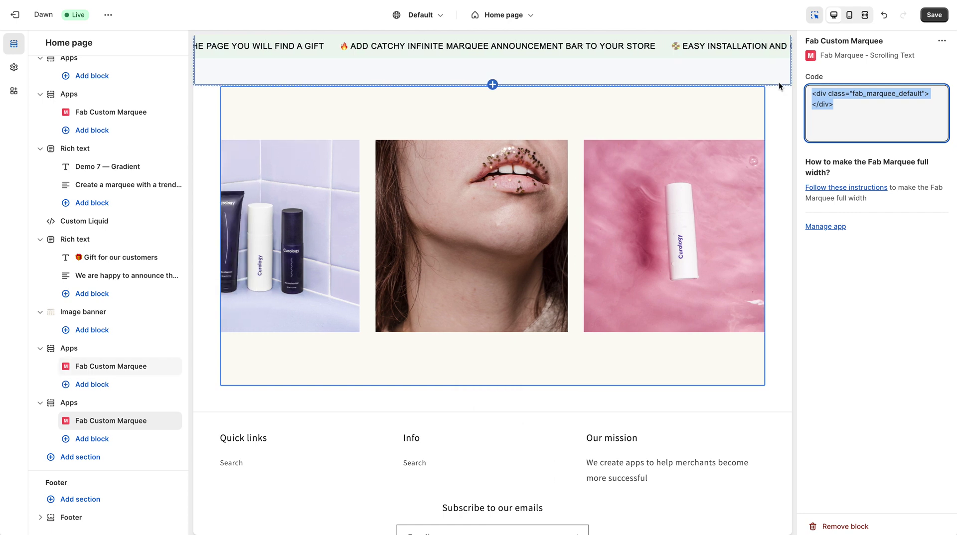
key("BackSpace")
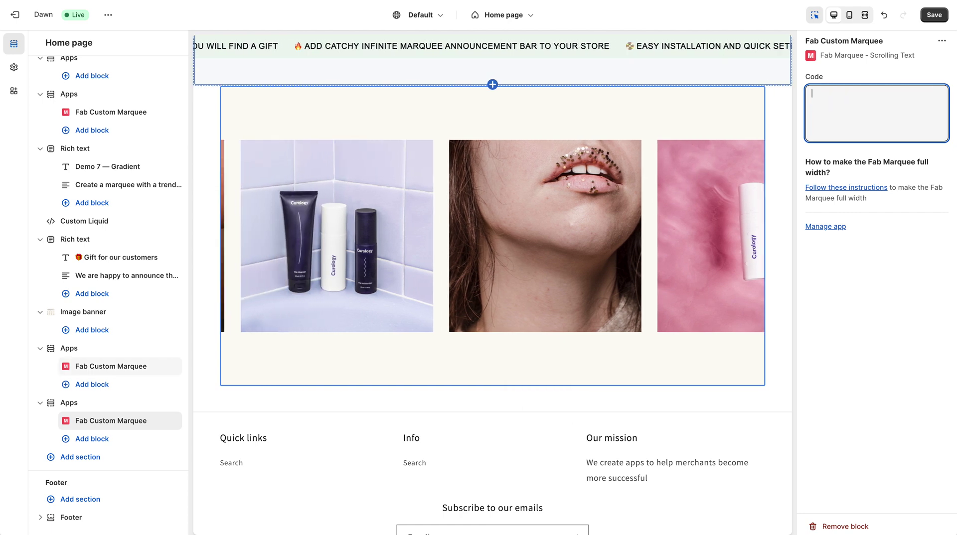
type("<div class=\"fab_marquee_354\"></div>")
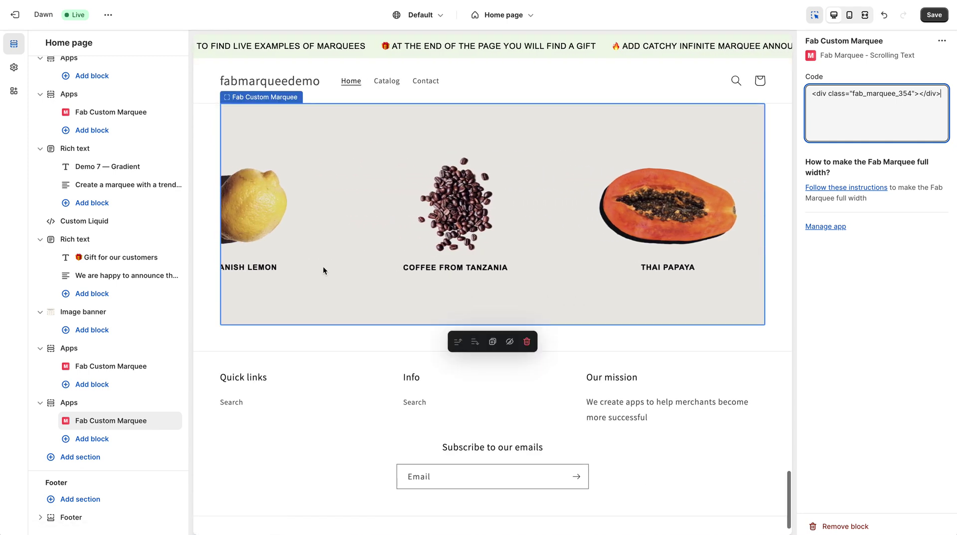
left_click(207, 306)
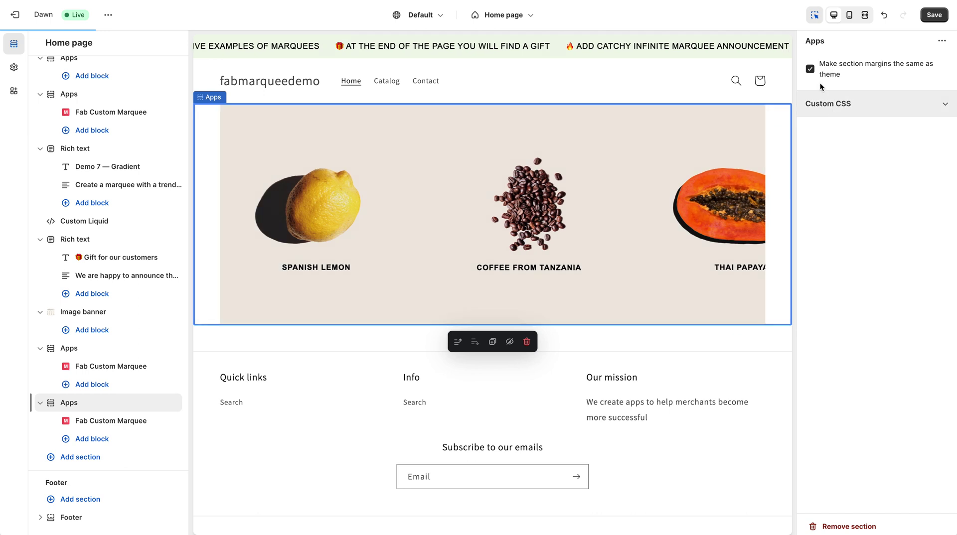
left_click(810, 70)
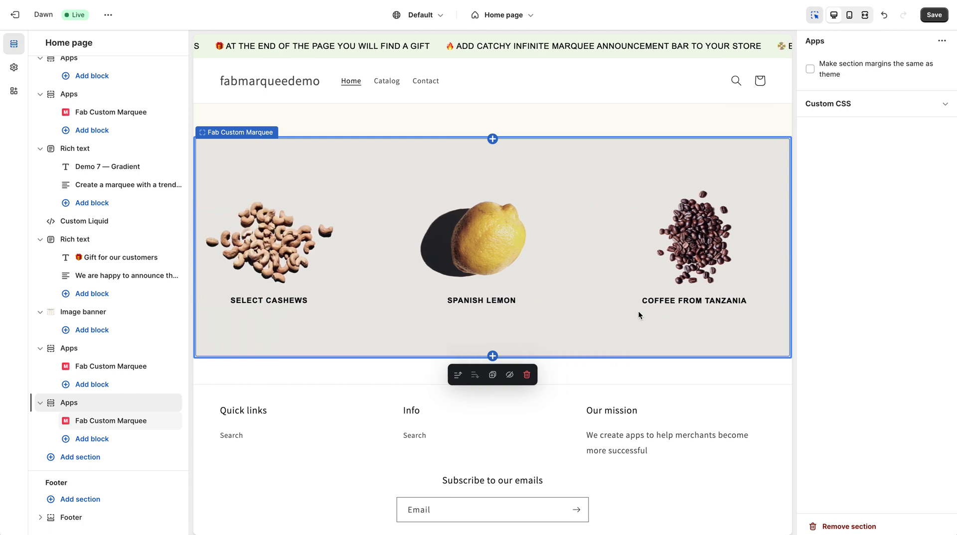
Remove the Demo 2 marquee section from the end of the home page template
mouse_move(489, 312)
left_click(527, 375)
scroll(534, 271, "up", 5)
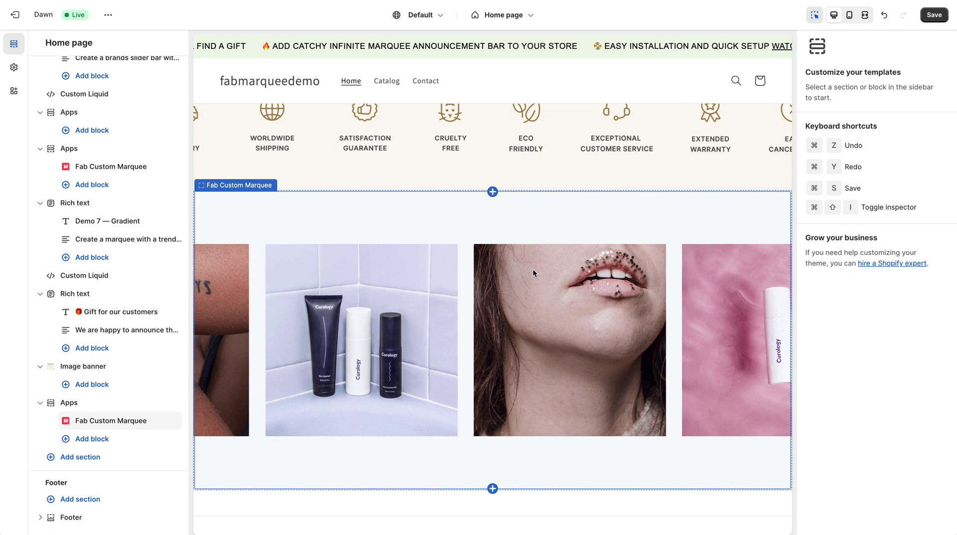